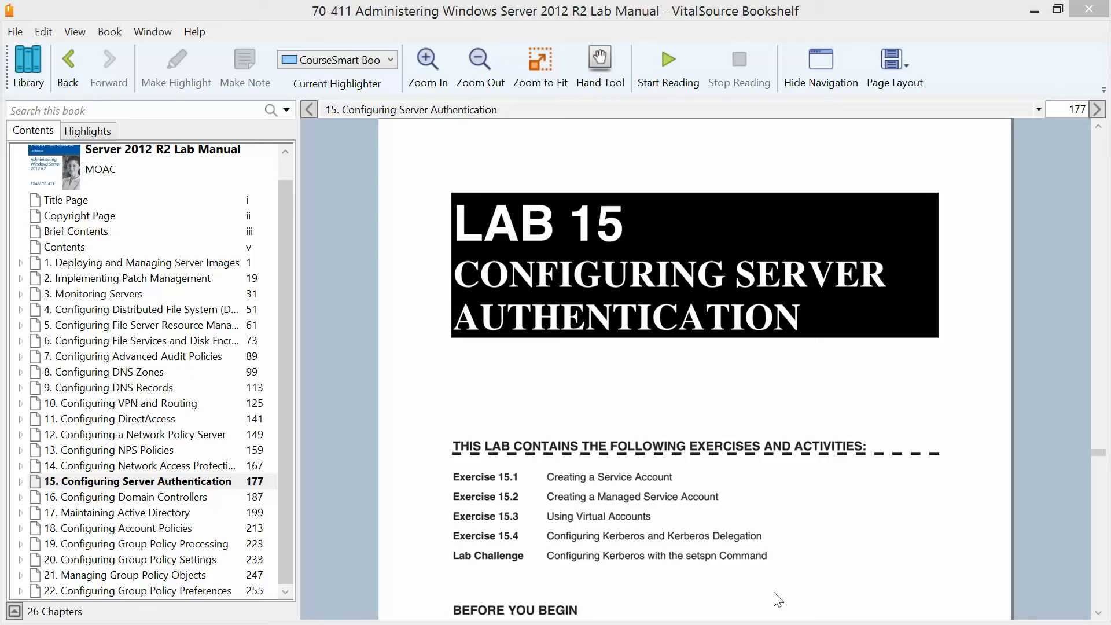
# Step: Scroll the lab manual to Exercise 15.1 'Creating a Service Account' on page 178, then show the desktop
pyautogui.click(286, 501)
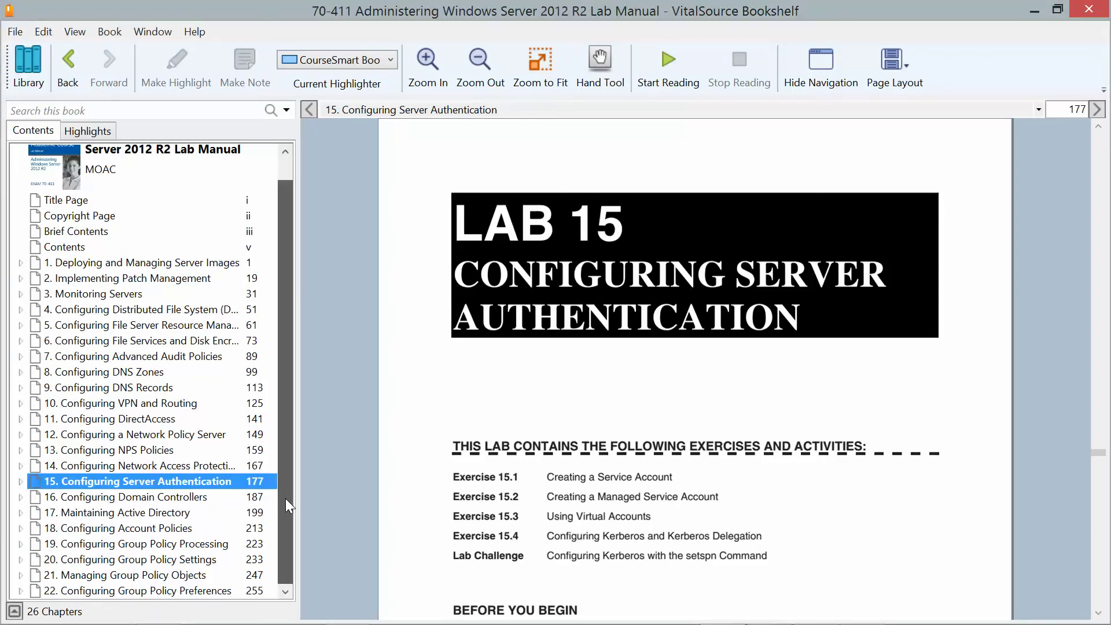
pyautogui.moveTo(285, 498); pyautogui.dragTo(290, 355)
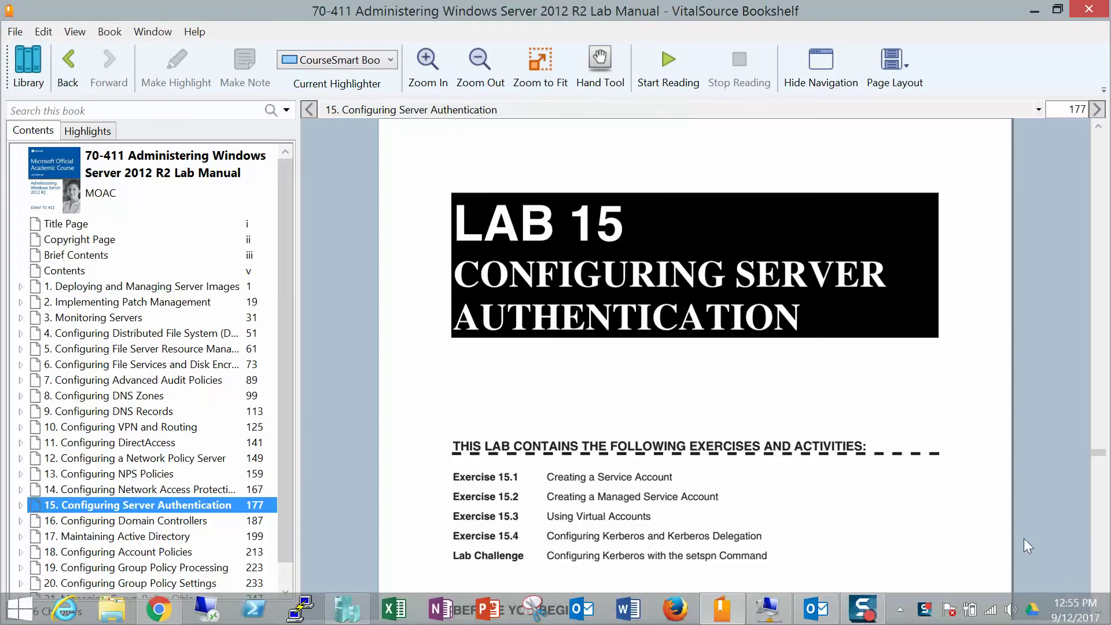
pyautogui.click(1098, 612)
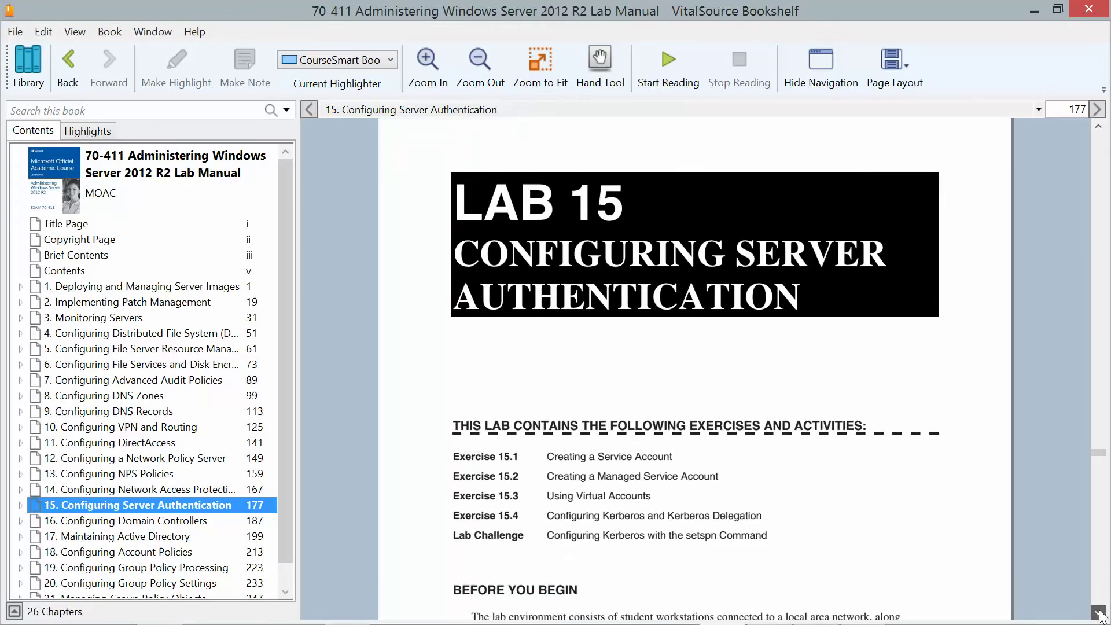
pyautogui.moveTo(1098, 612); pyautogui.dragTo(1098, 612)
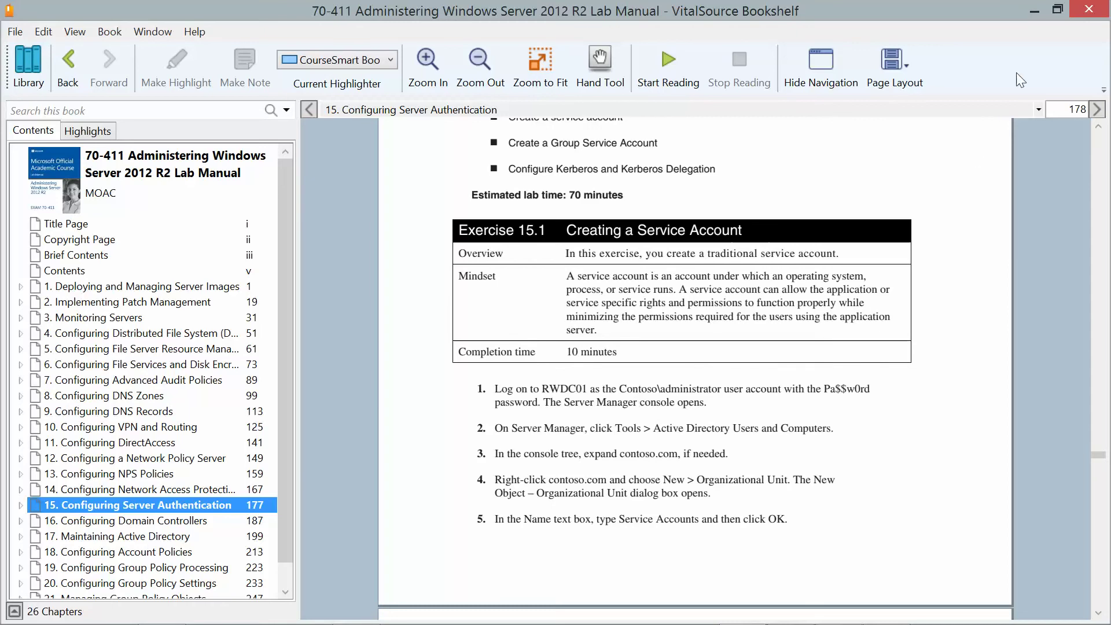
# Step: Put the manual away, bring Hyper-V Manager forward, and checkpoint the RWDC01 virtual machine
pyautogui.click(1035, 11)
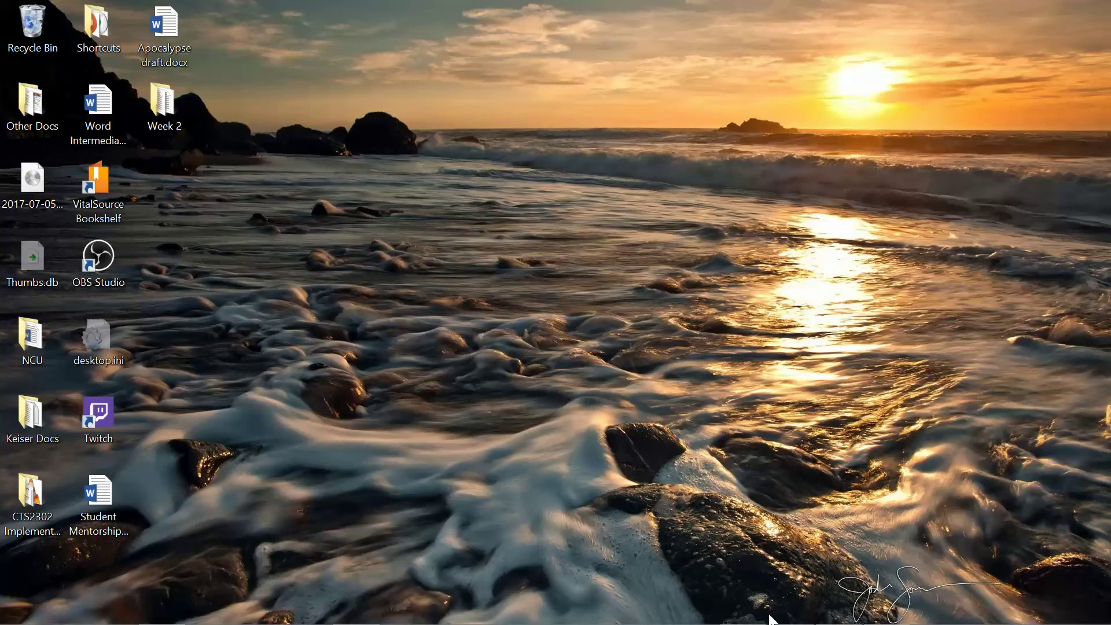
pyautogui.click(356, 608)
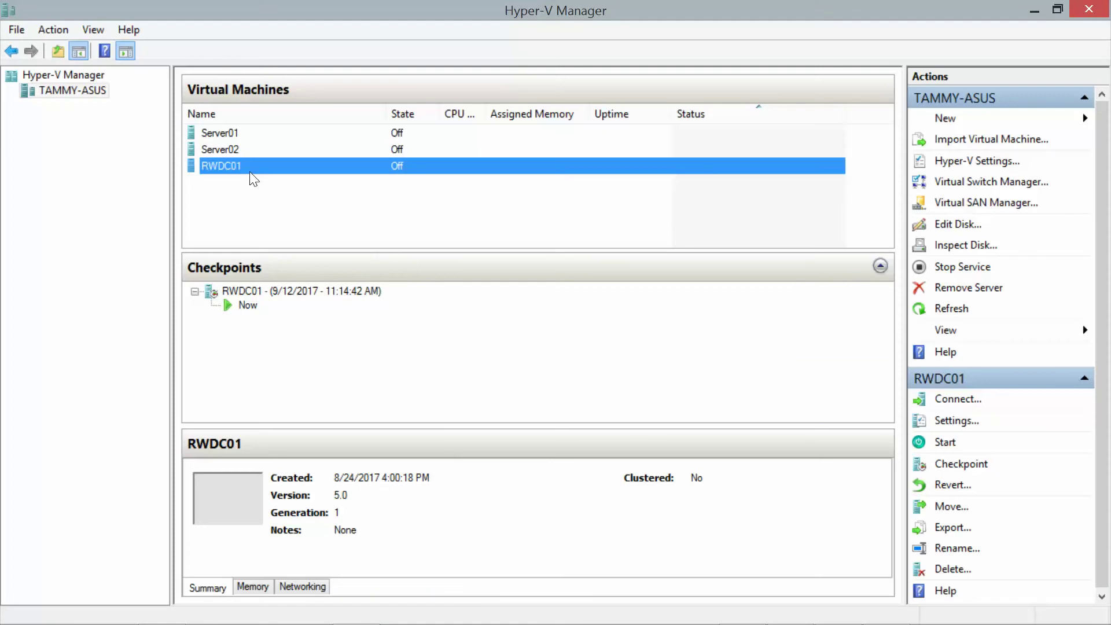
pyautogui.rightClick(243, 173)
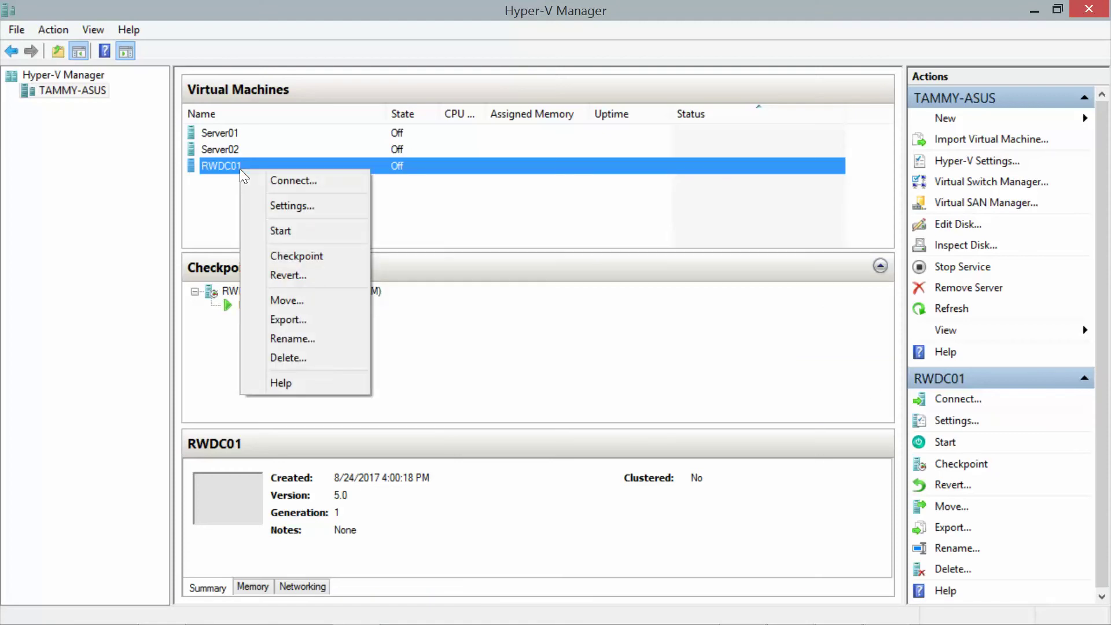
pyautogui.click(287, 256)
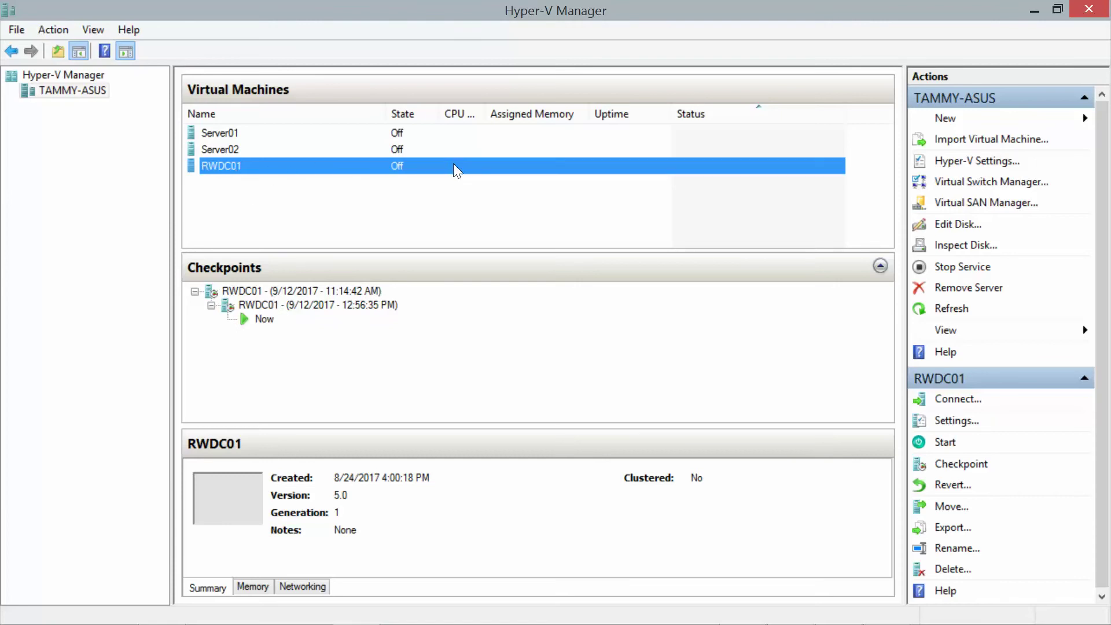
# Step: Connect to RWDC01, power it on, and minimize Hyper-V Manager
pyautogui.doubleClick(269, 169)
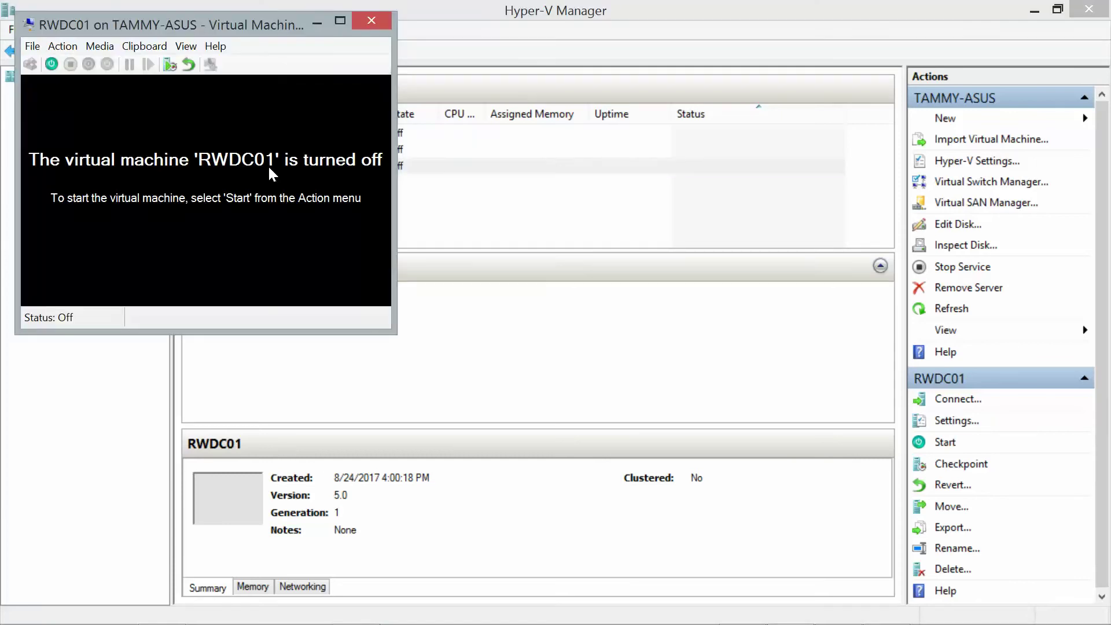
pyautogui.click(51, 65)
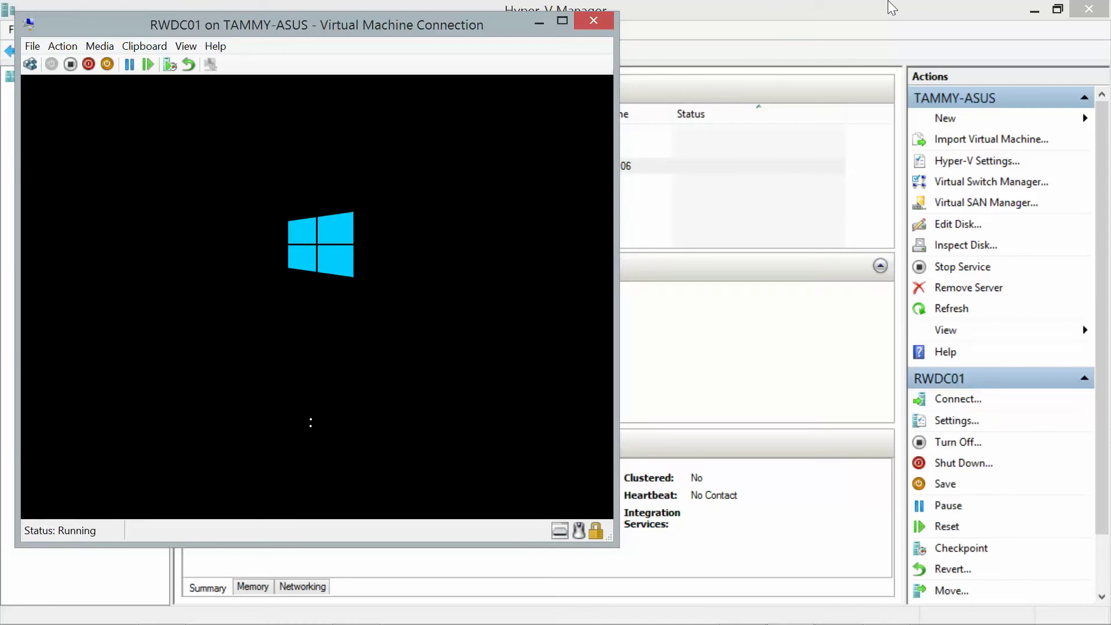
pyautogui.click(1034, 11)
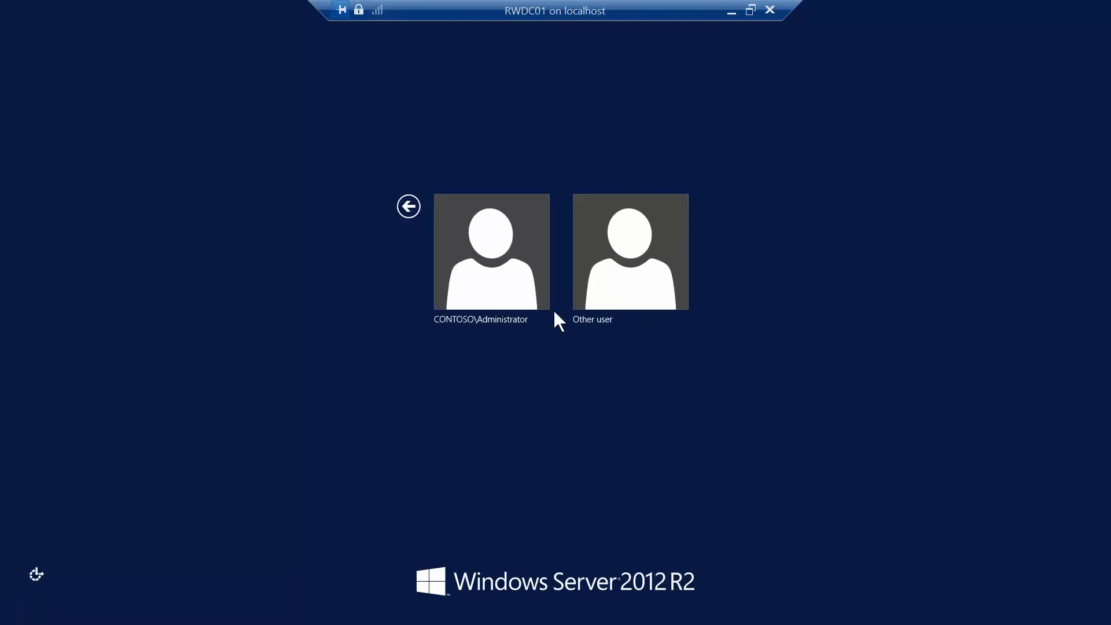
# Step: Sign in to RWDC01 as CONTOSO\Administrator with the account password and return to the session
pyautogui.click(518, 290)
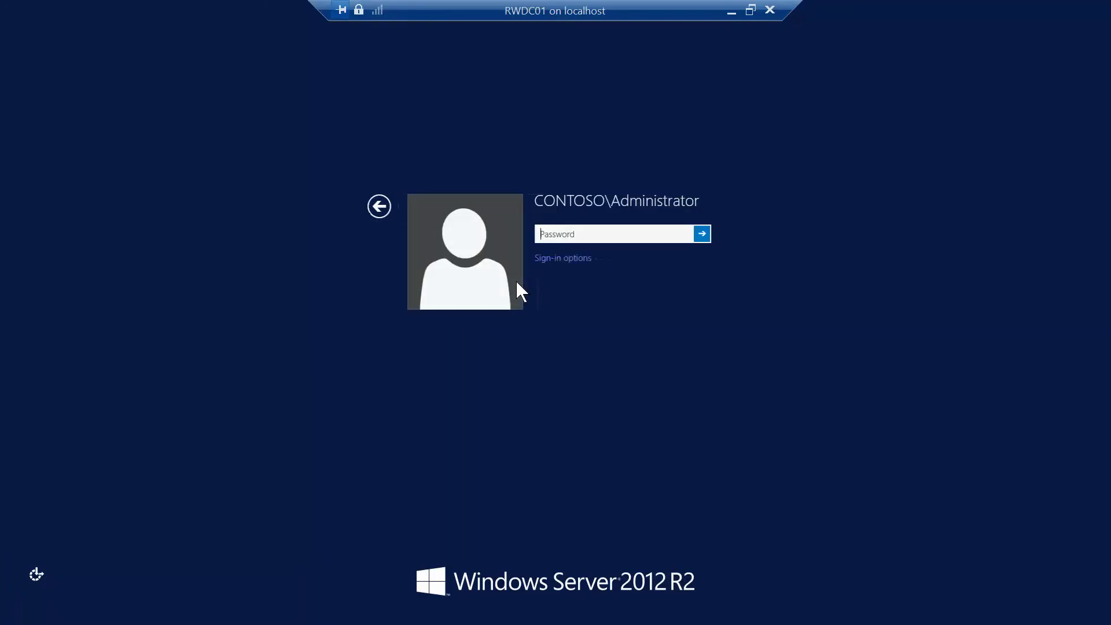
pyautogui.write('•••••')
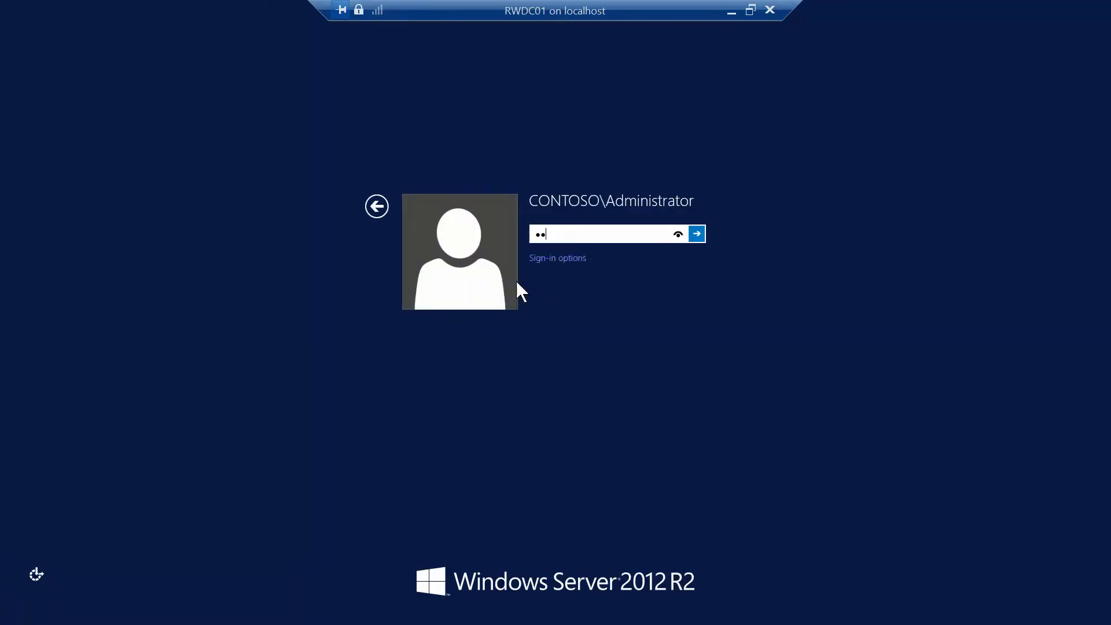
pyautogui.write('••')
pyautogui.press('Return')
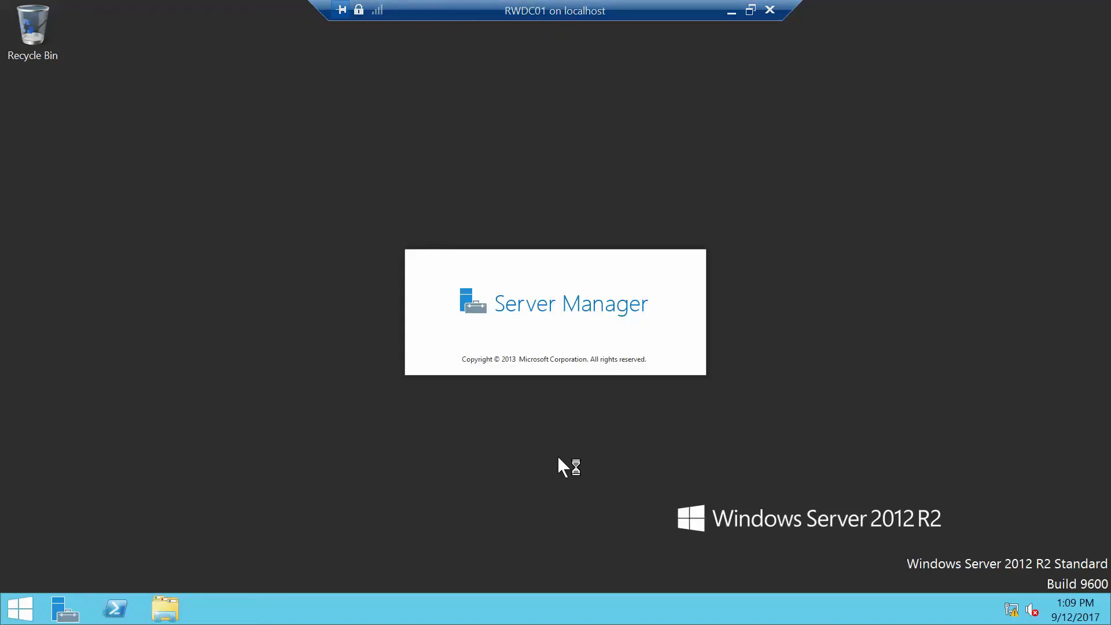
pyautogui.hotkey('alt', 'Tab')
pyautogui.hotkey('alt', 'Tab')
pyautogui.hotkey('alt', 'Tab')
pyautogui.hotkey('alt', 'Tab')
pyautogui.hotkey('alt', 'Tab')
pyautogui.hotkey('alt', 'Tab')
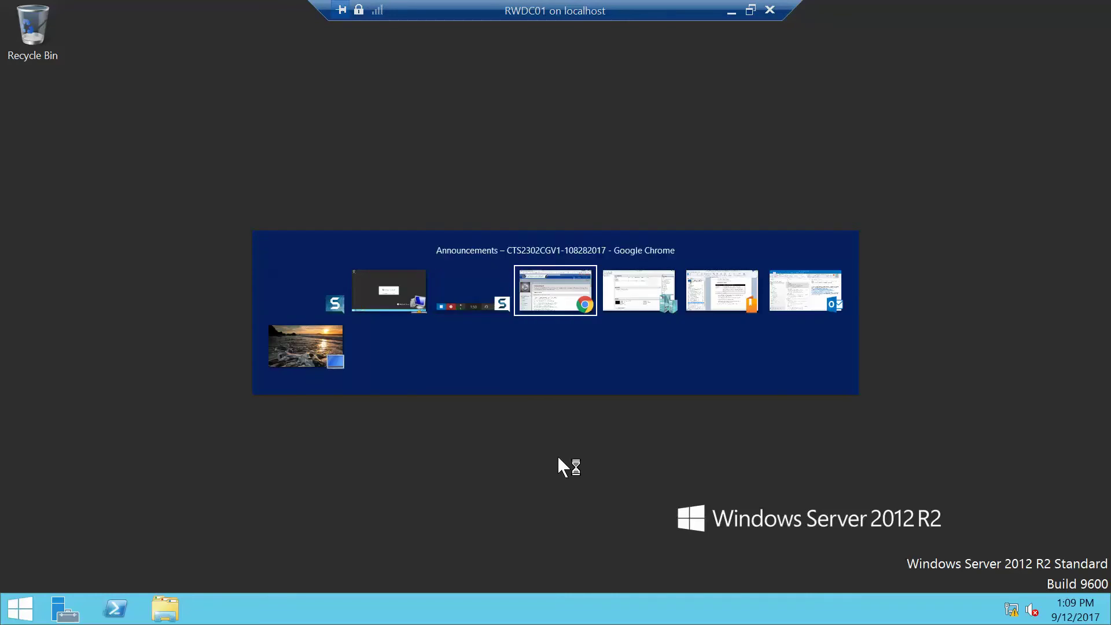
pyautogui.hotkey('alt', 'Tab')
pyautogui.hotkey('alt', 'Tab')
pyautogui.hotkey('alt', 'Tab')
pyautogui.hotkey('alt', 'Tab')
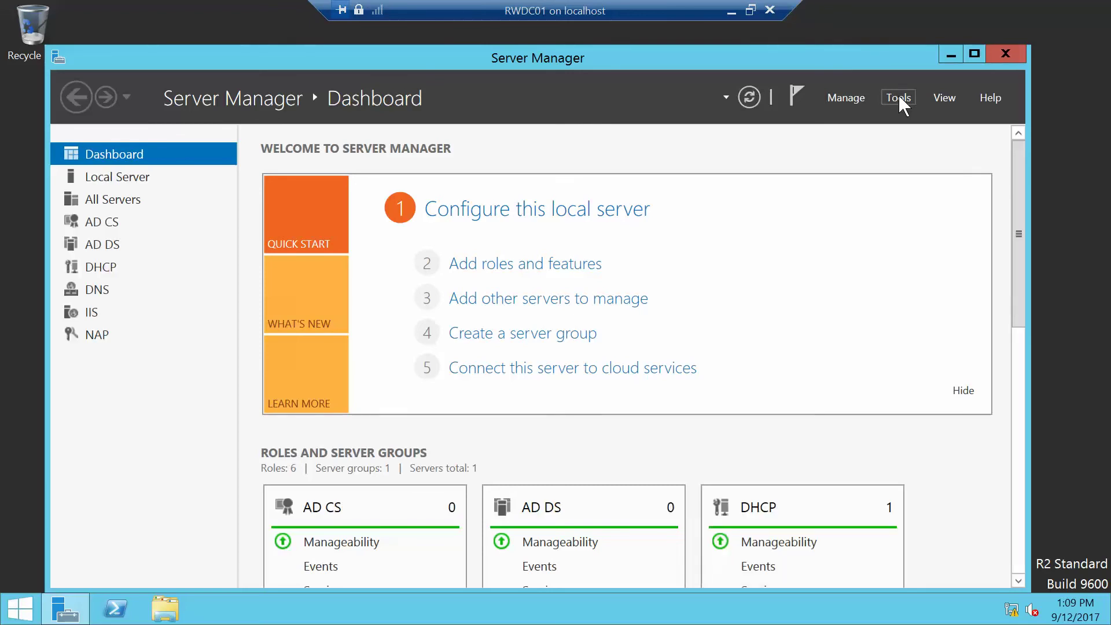
# Step: Open Active Directory Users and Computers from Server Manager's Tools menu, then minimize Server Manager
pyautogui.click(900, 98)
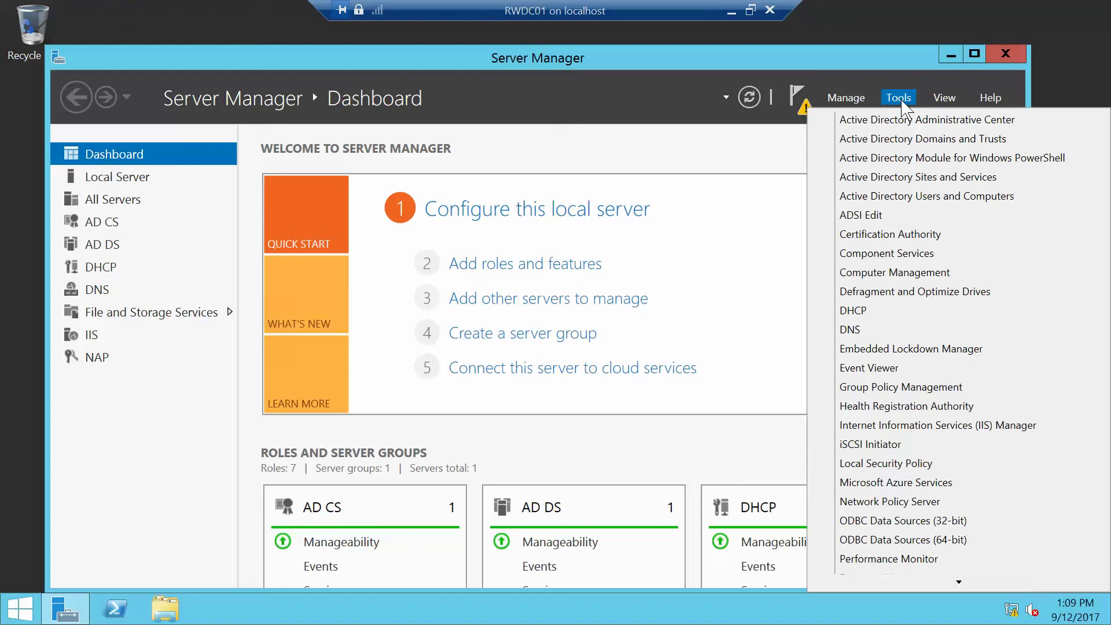
pyautogui.click(922, 197)
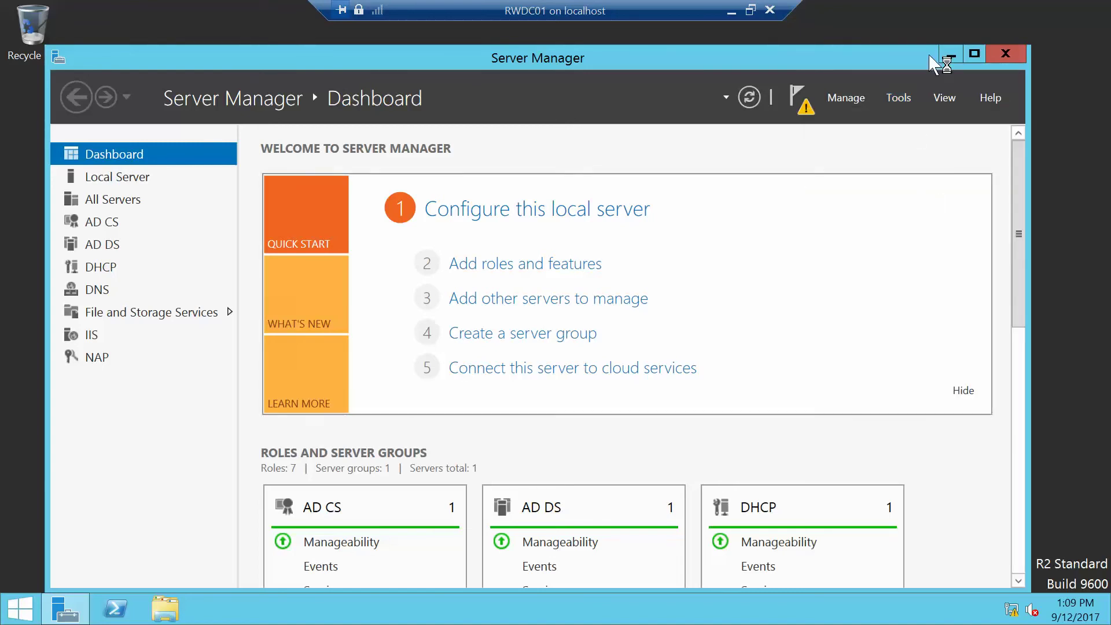
pyautogui.click(950, 57)
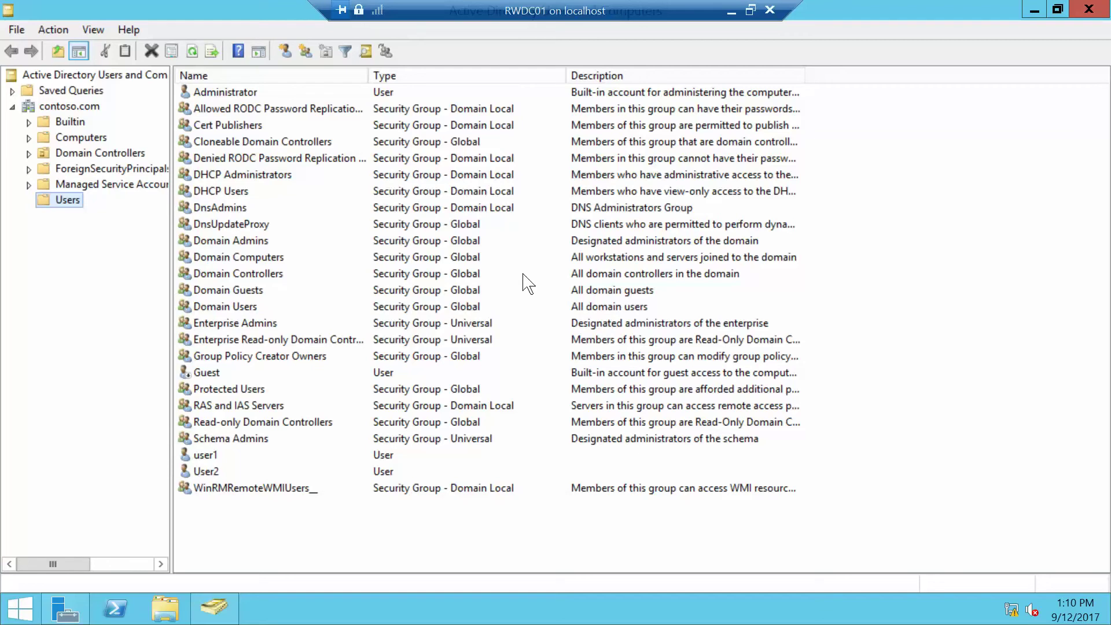
# Step: Add a new organizational unit under contoso.com and name it 'Service Accounts'
pyautogui.click(84, 105)
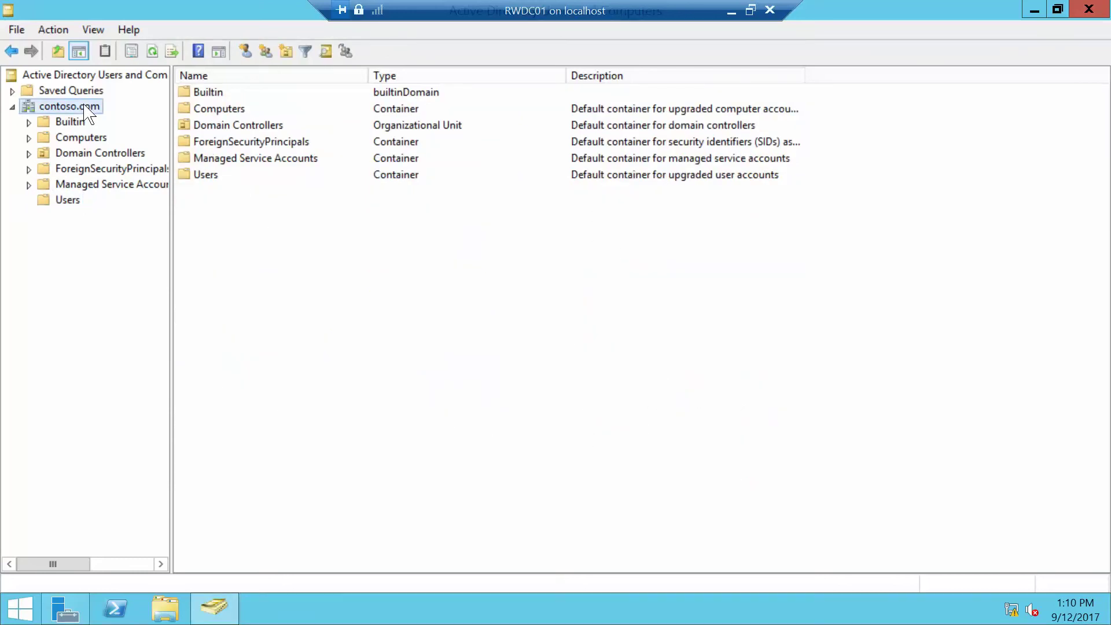
pyautogui.rightClick(87, 110)
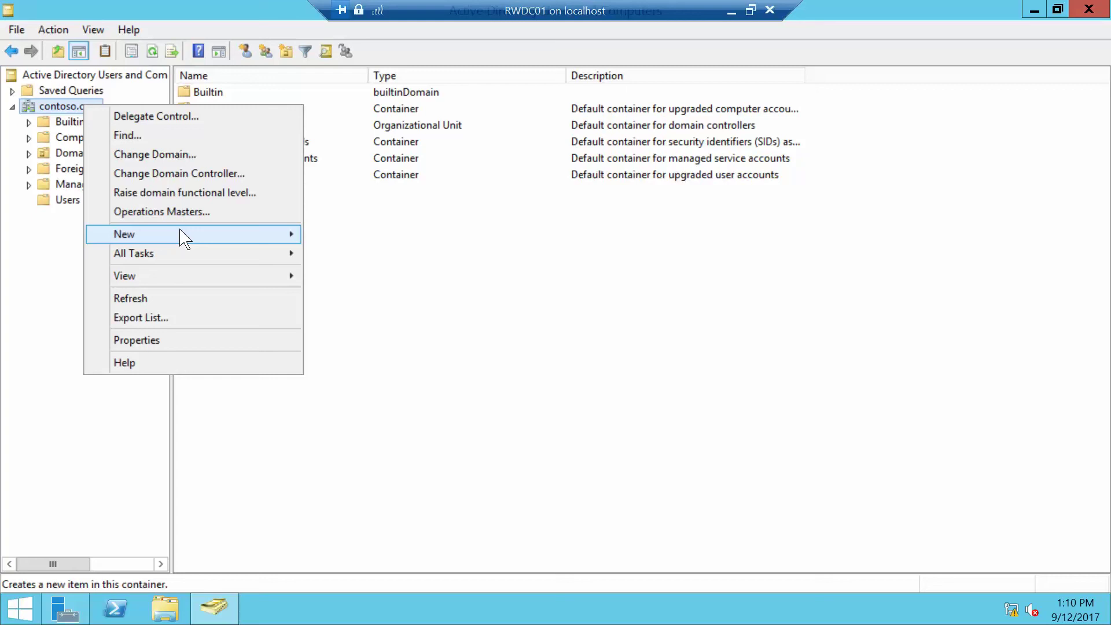
pyautogui.moveTo(181, 233)
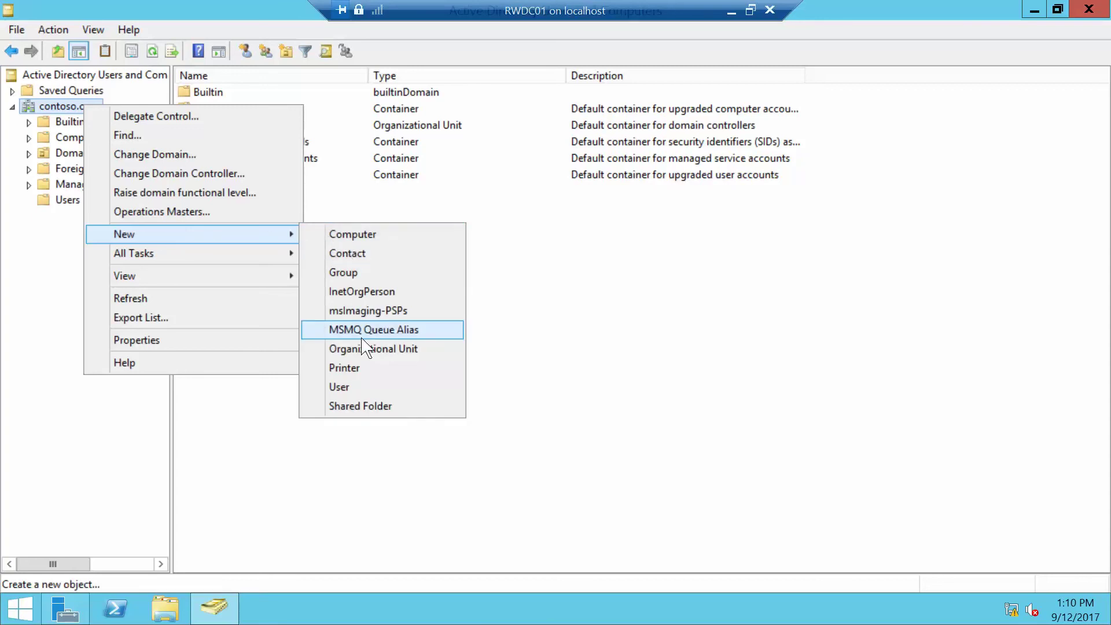
pyautogui.click(380, 349)
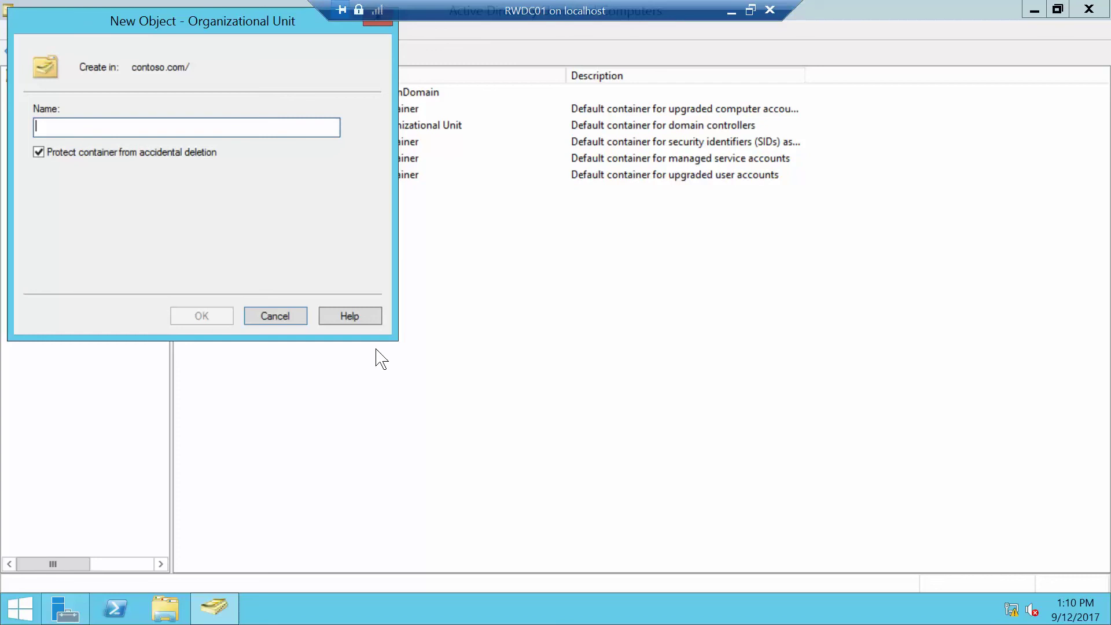
pyautogui.write('Service')
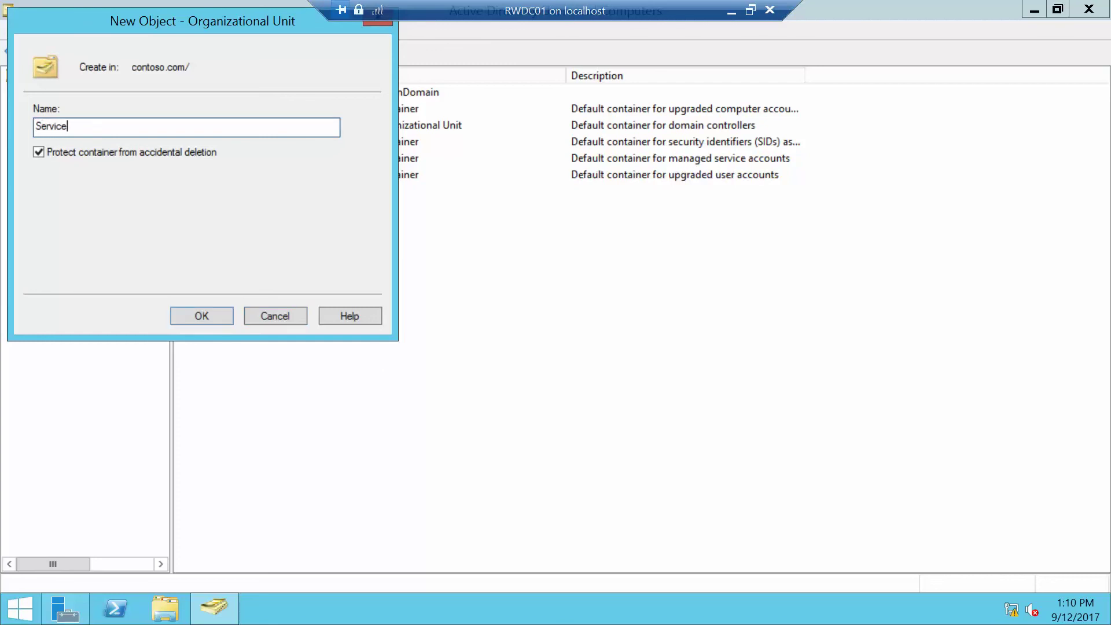
pyautogui.write(' Accounts')
# Step: Confirm the Service Accounts OU and begin a new user inside it
pyautogui.click(211, 320)
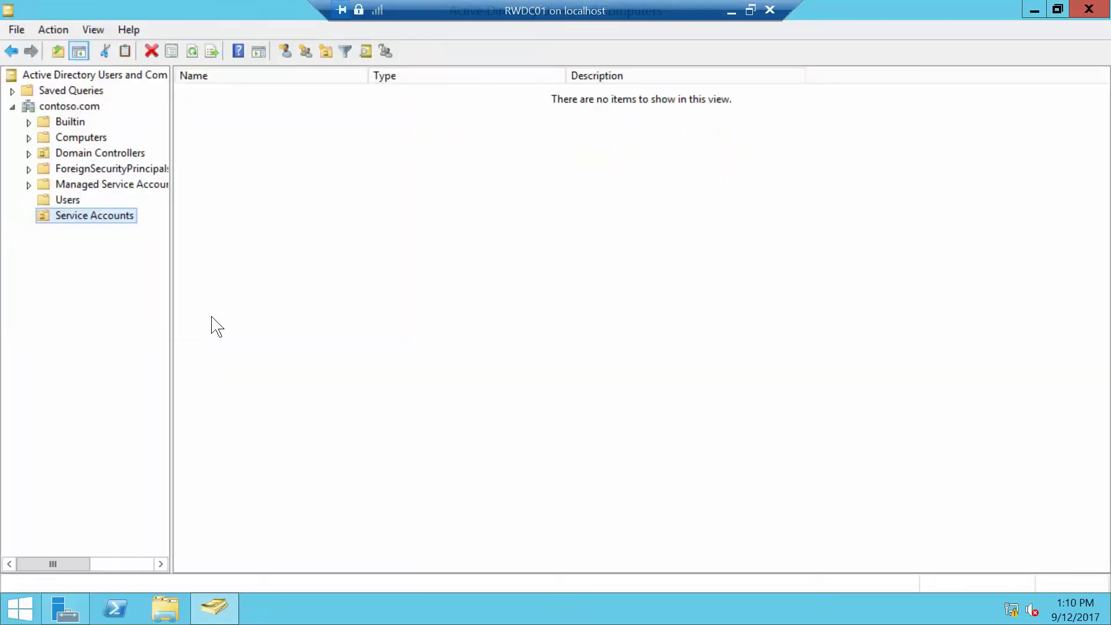
pyautogui.rightClick(102, 219)
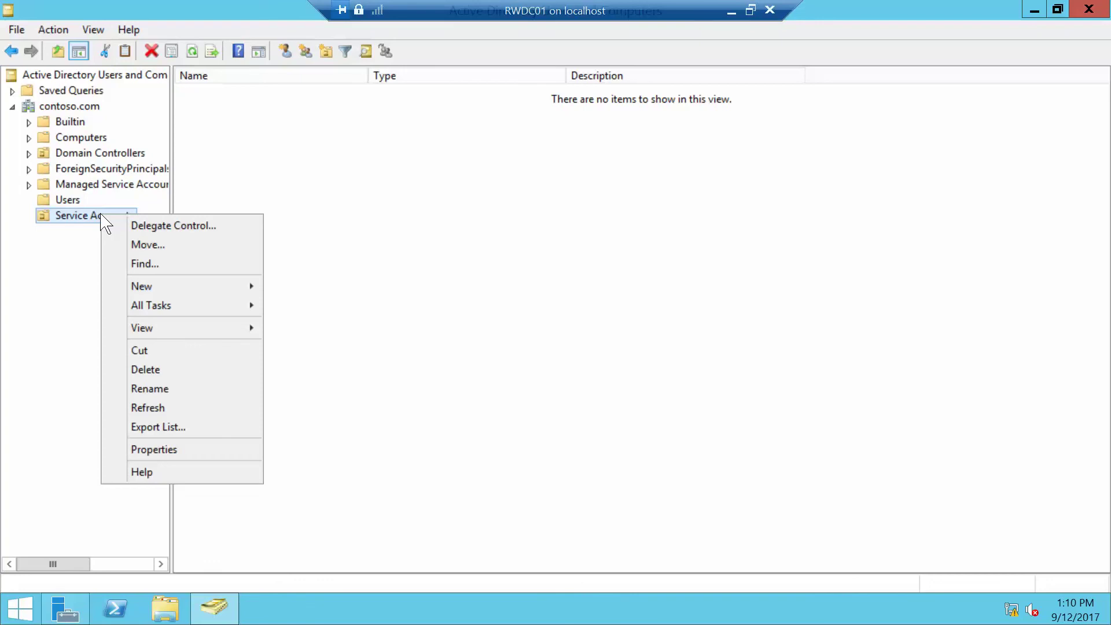
pyautogui.moveTo(173, 287)
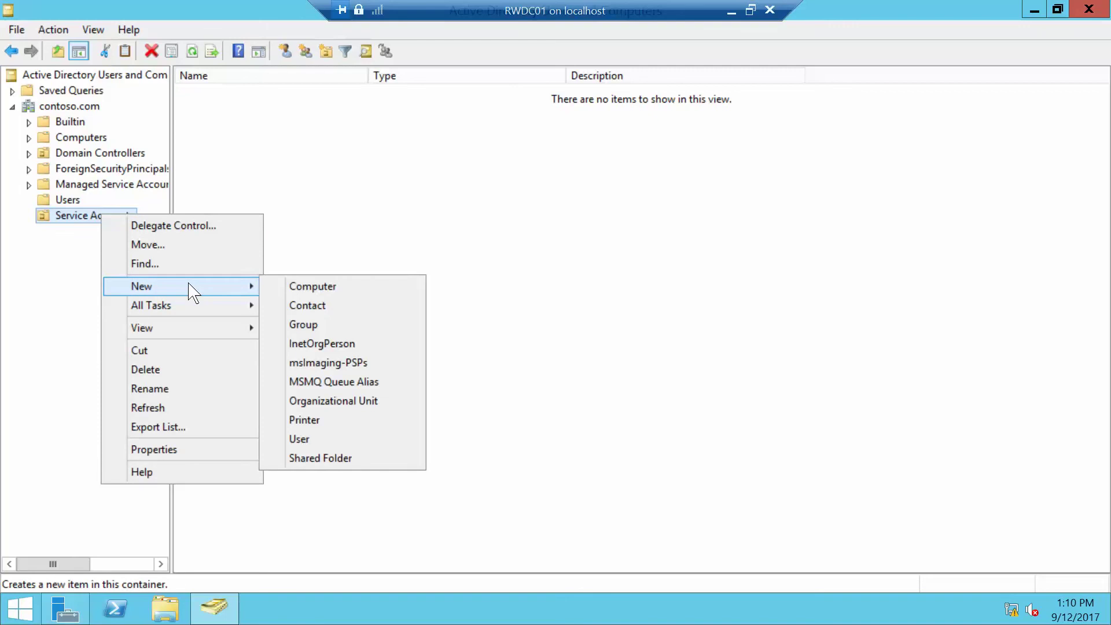
pyautogui.click(332, 441)
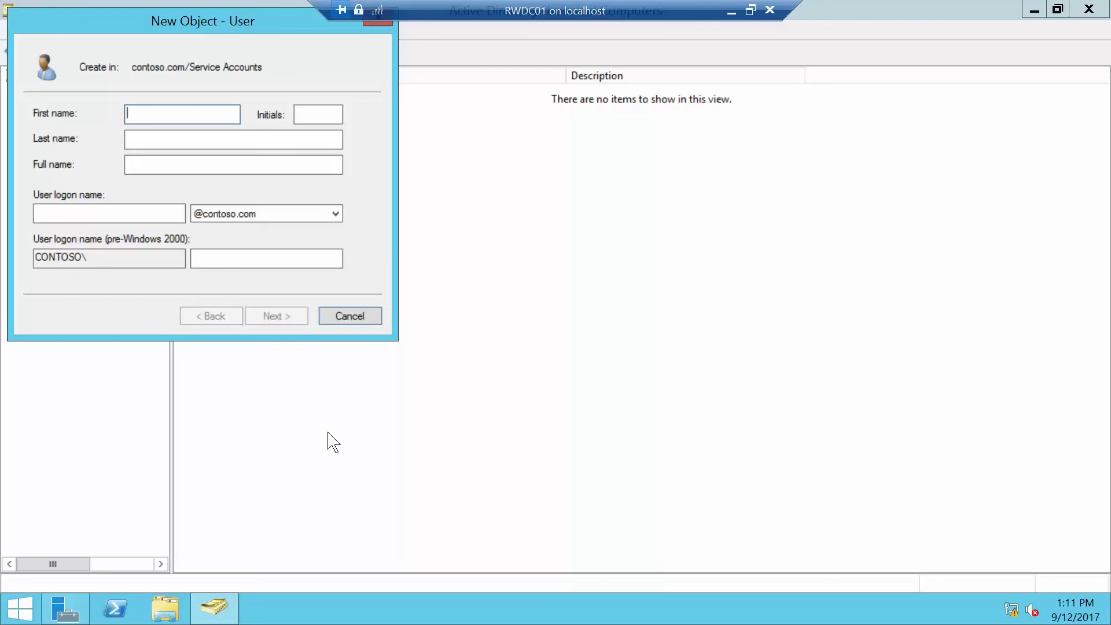
# Step: Enter first name App1, last name Service, and logon name App1Service
pyautogui.write('App1')
pyautogui.press('Tab')
pyautogui.press('Tab')
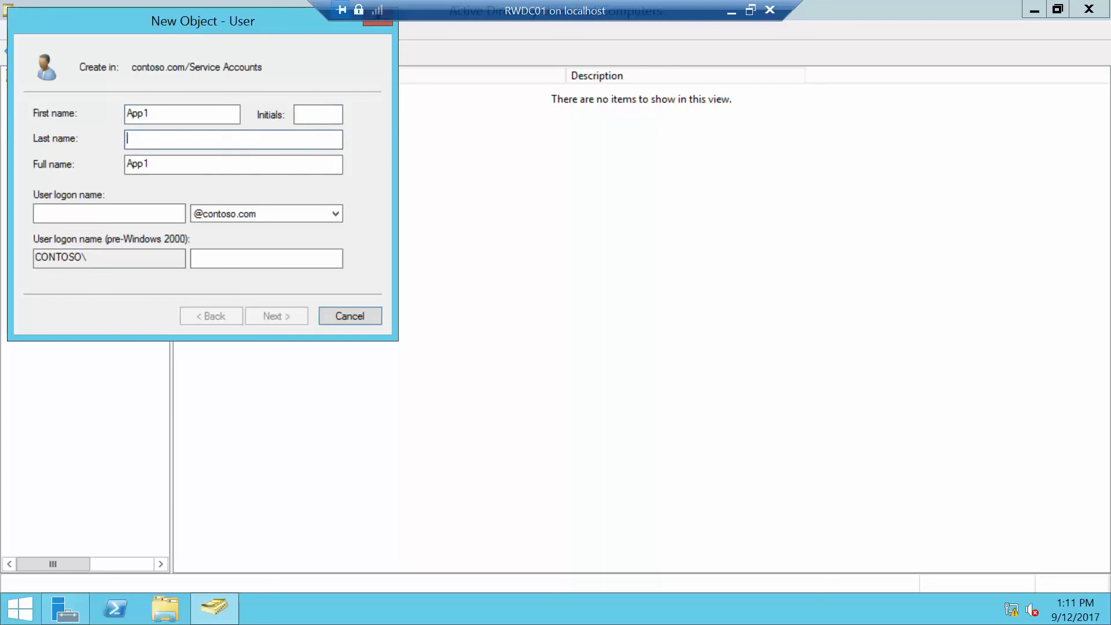
pyautogui.write('Service')
pyautogui.press('Tab')
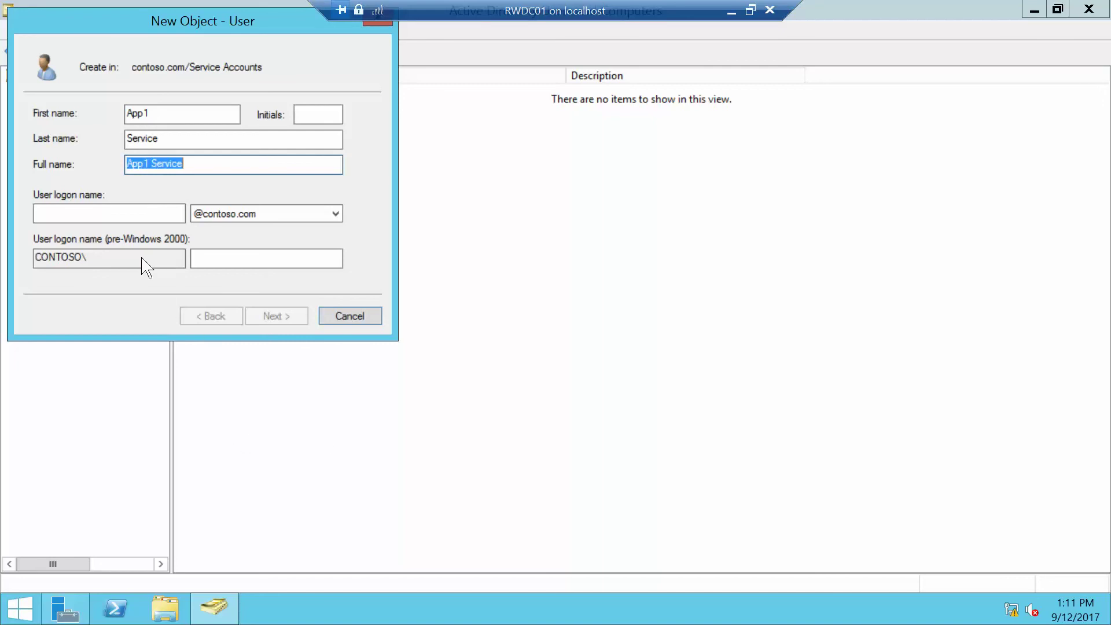
pyautogui.click(121, 218)
pyautogui.write('A')
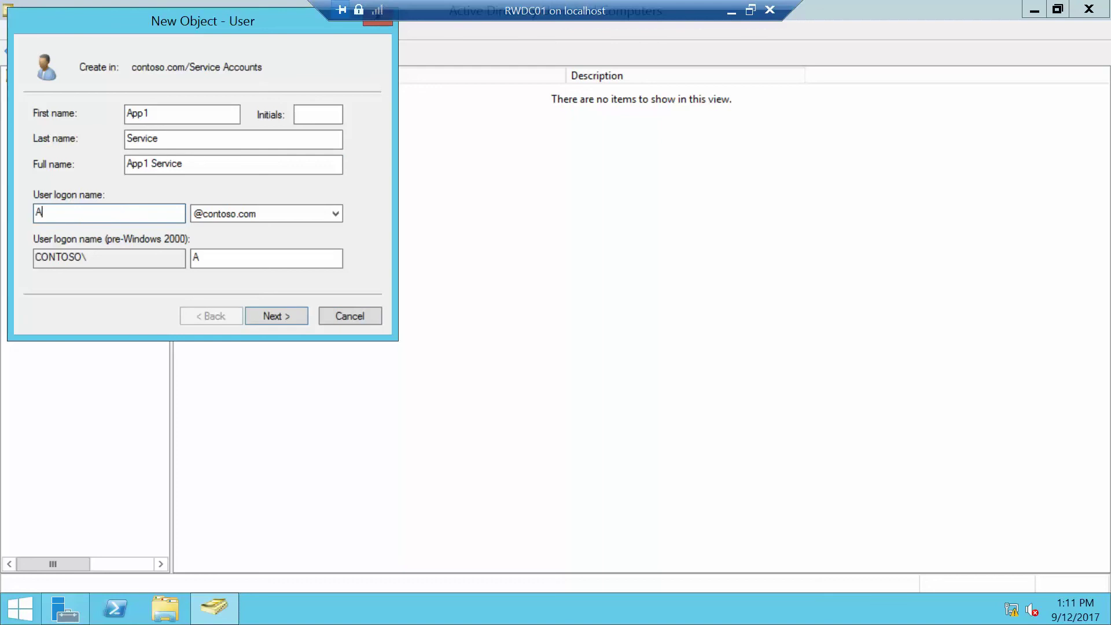
pyautogui.write('pp1Service')
# Step: Set the password, clear 'must change at next logon', and tick 'cannot change' and 'never expires'
pyautogui.click(274, 319)
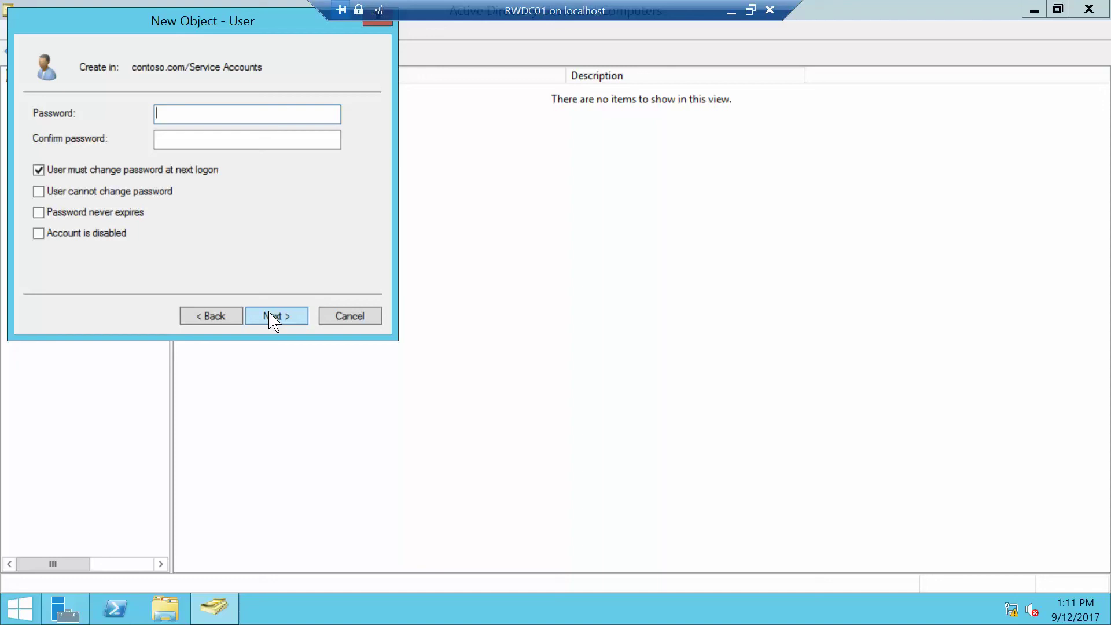
pyautogui.write('••••••••')
pyautogui.press('Tab')
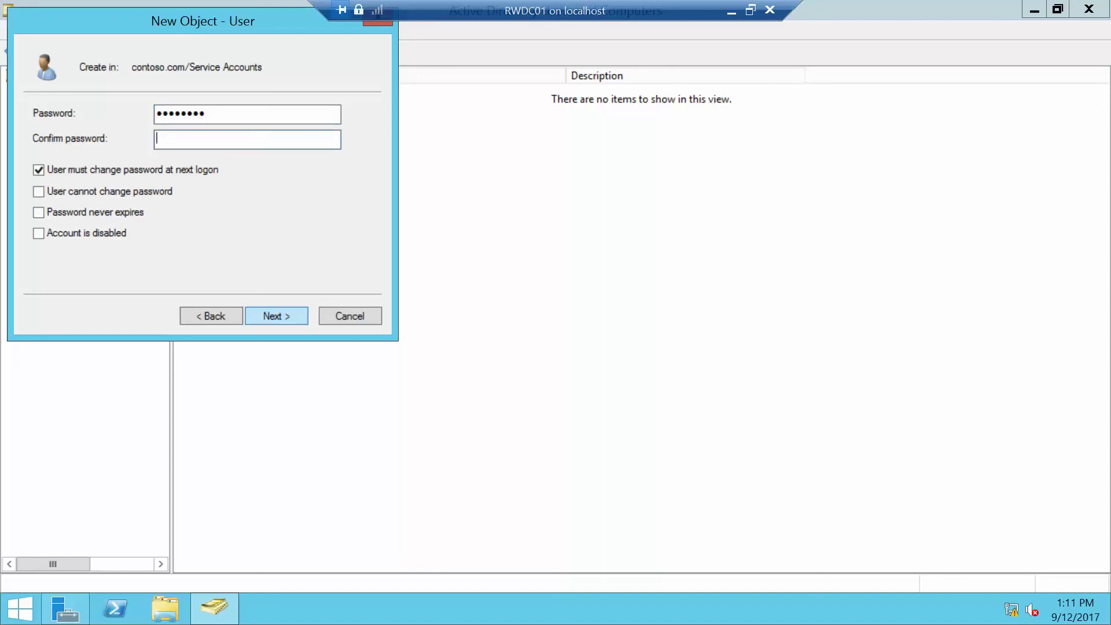
pyautogui.write('••••••••')
pyautogui.click(37, 170)
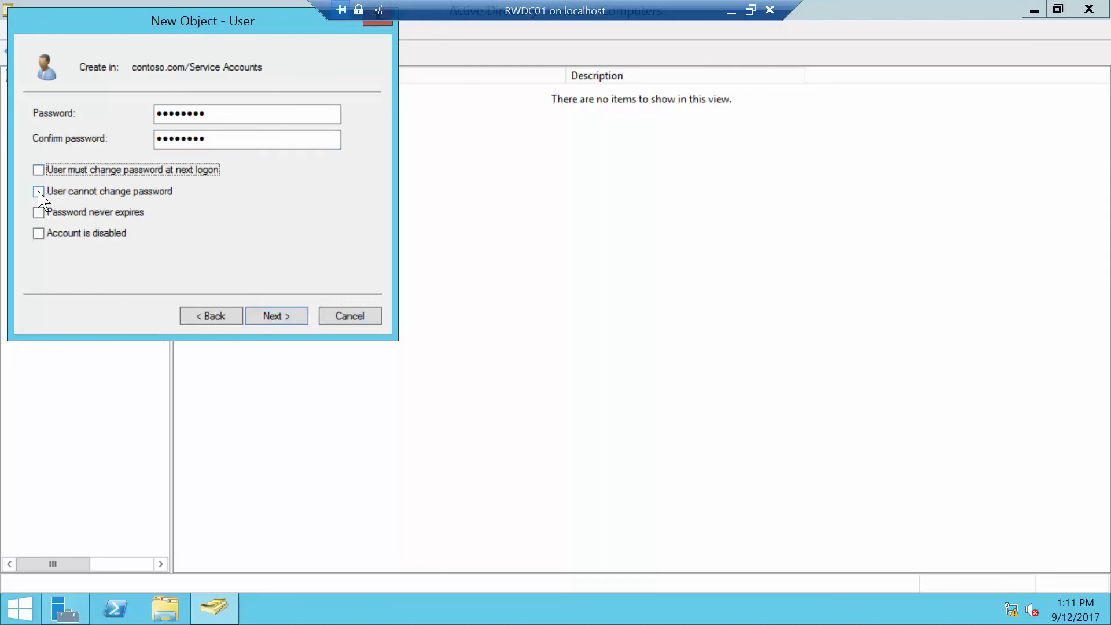
pyautogui.click(38, 192)
pyautogui.click(38, 213)
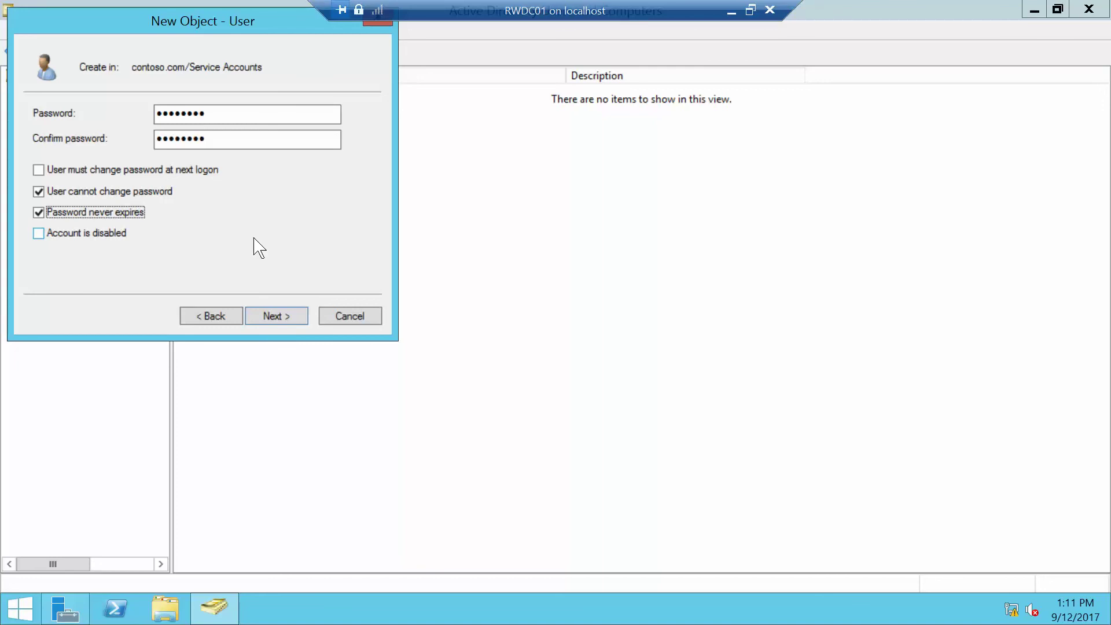
# Step: Finish creating the App1 Service user and minimize the console
pyautogui.click(273, 318)
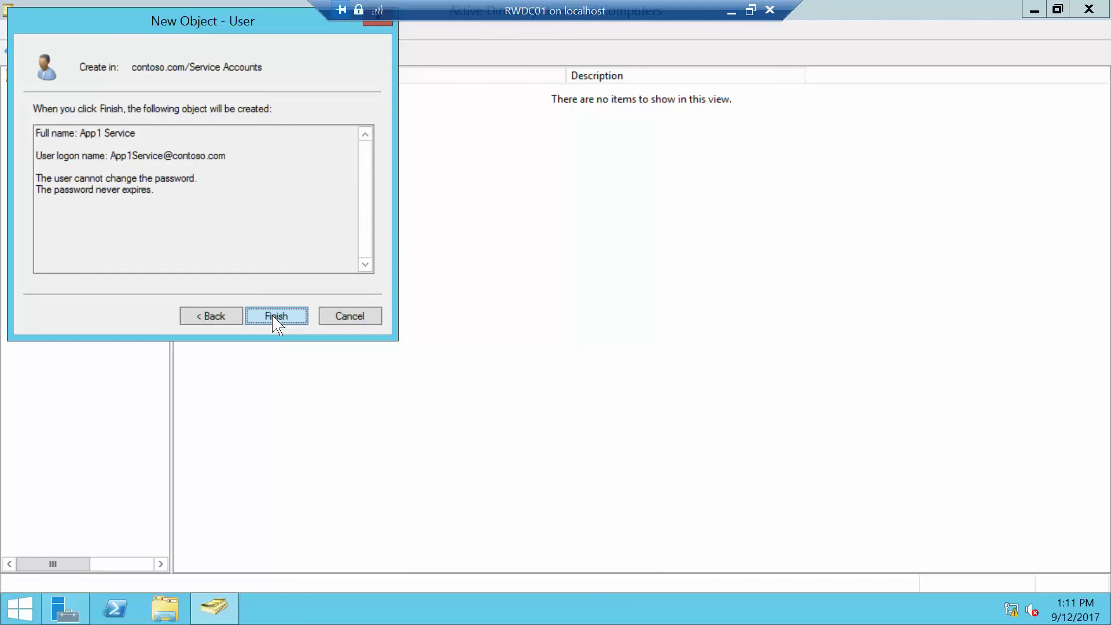
pyautogui.click(275, 315)
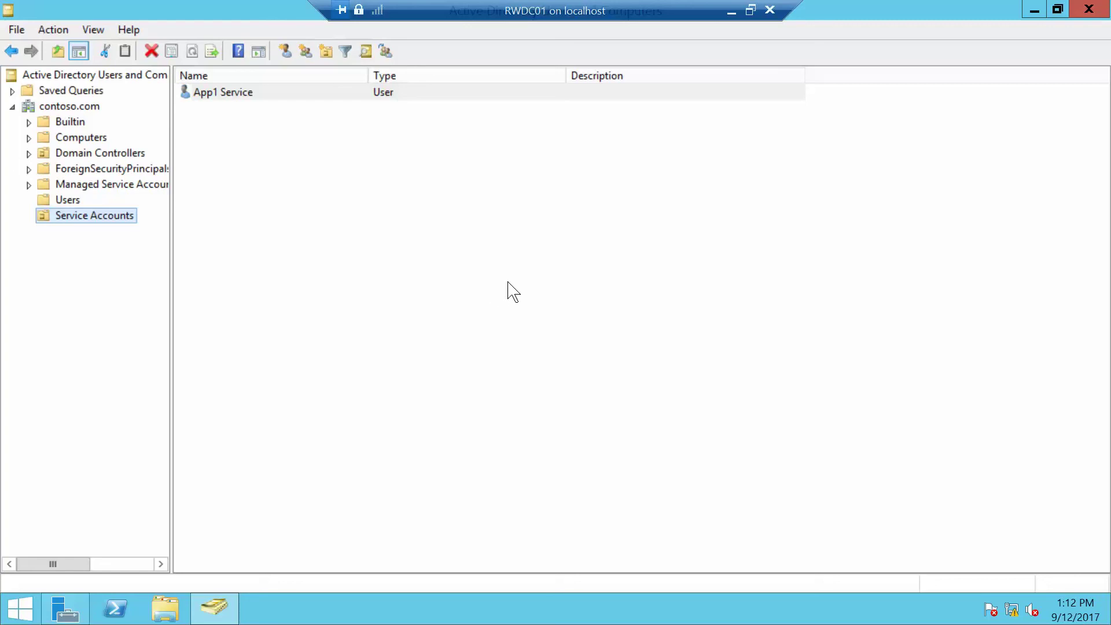
pyautogui.click(1033, 9)
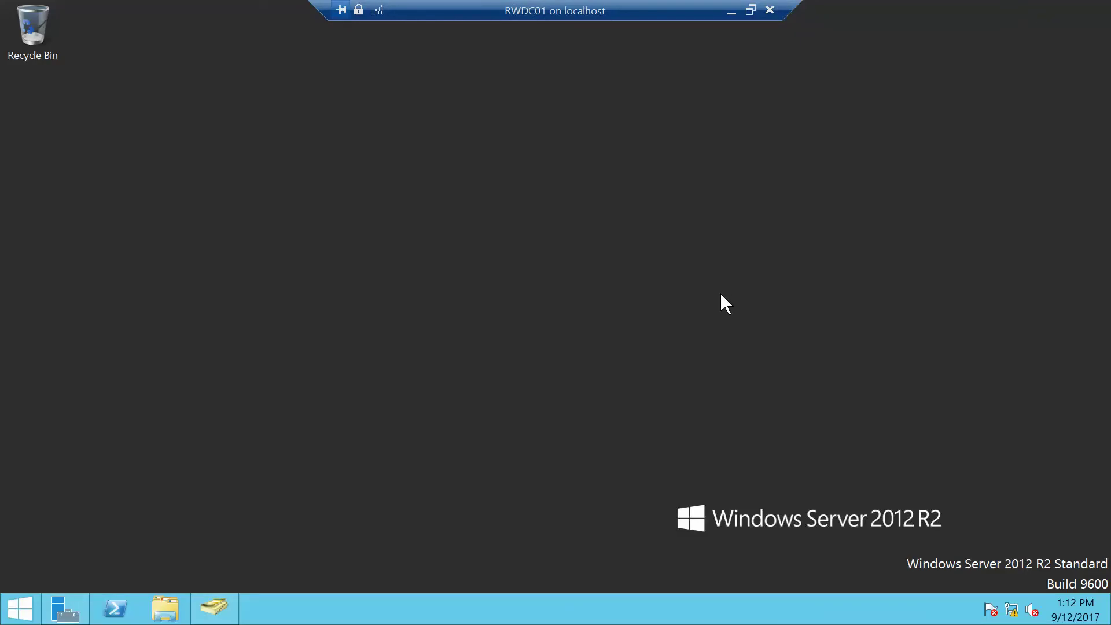